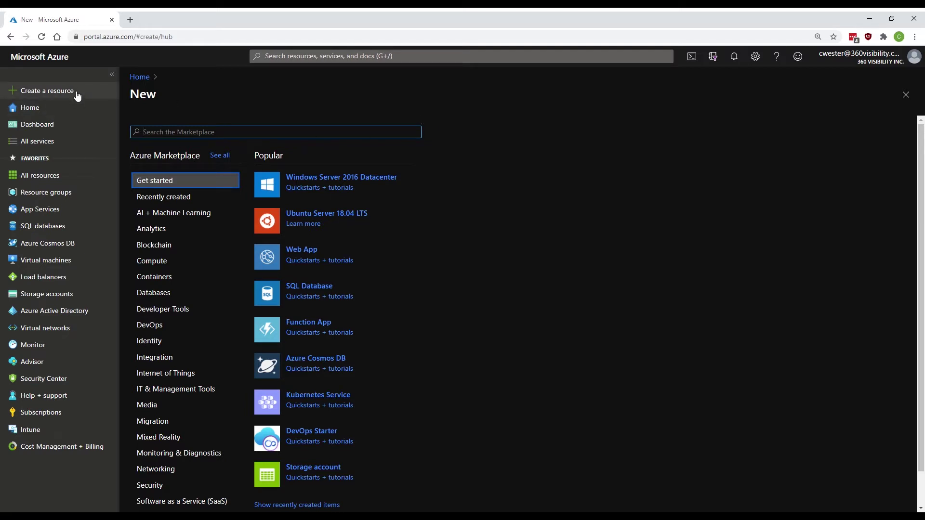
type("start stop")
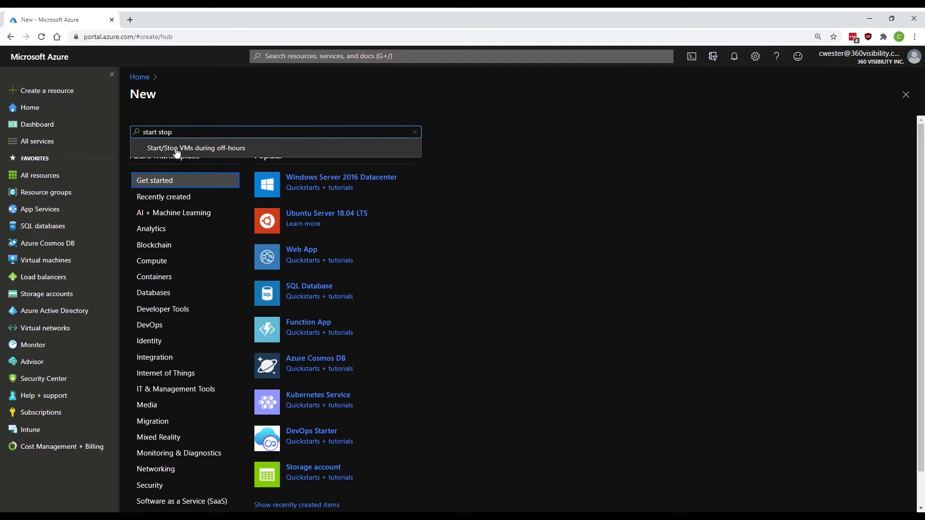
- Open the Start/Stop VMs during off-hours Marketplace offer and start creating it
left_click(177, 151)
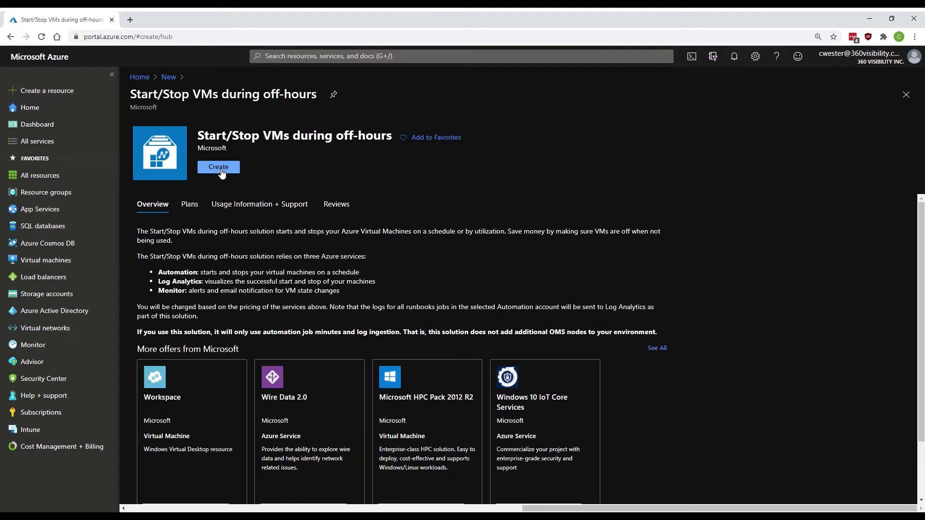
left_click(221, 169)
- Create workspace 360workspace in new resource group startstop-RG, located in Canada Central
left_click(223, 148)
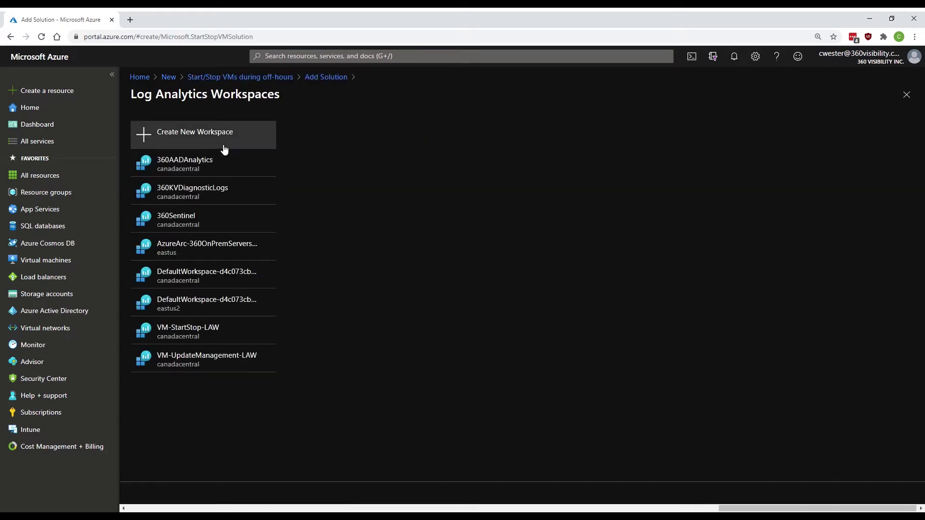
left_click(220, 144)
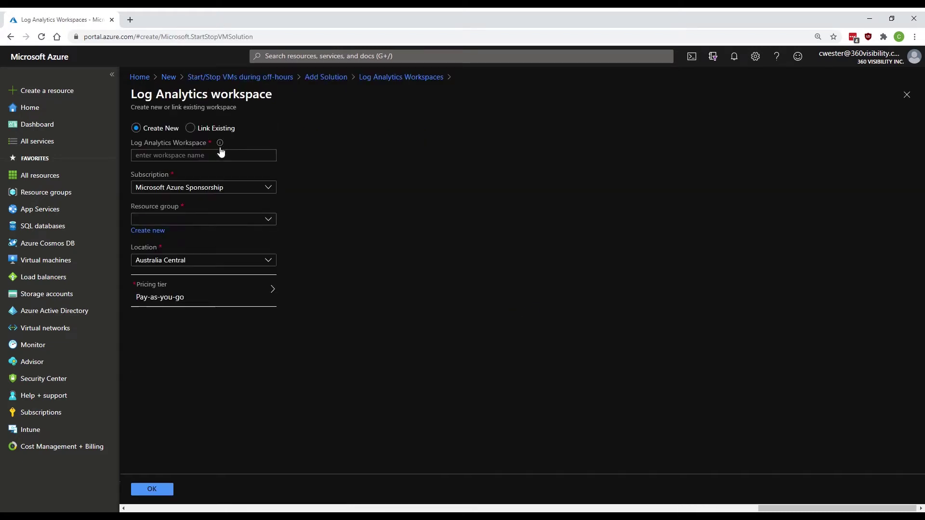
left_click(208, 160)
type("360workspace")
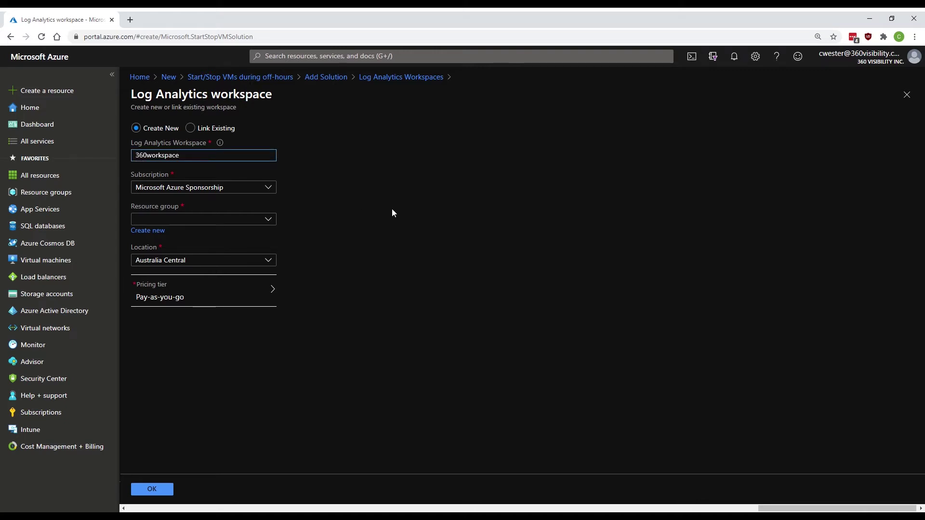
left_click(398, 211)
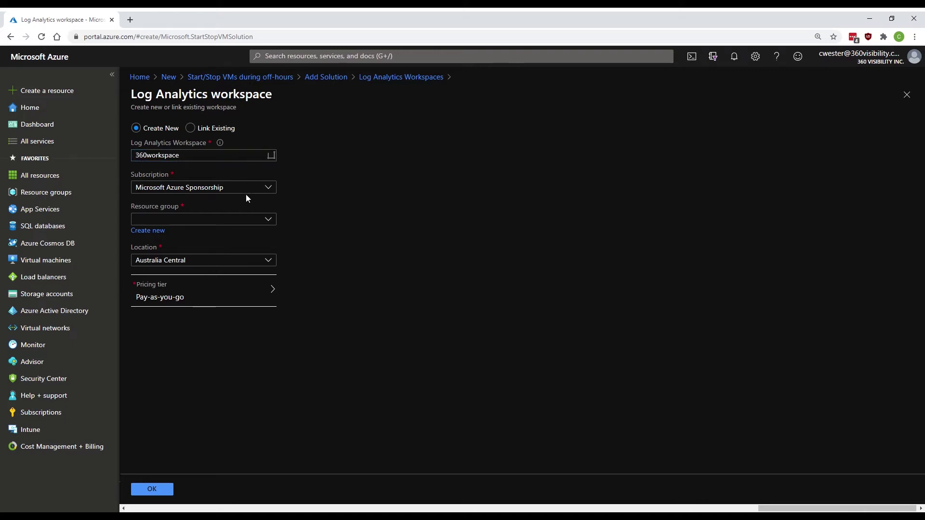
left_click(154, 232)
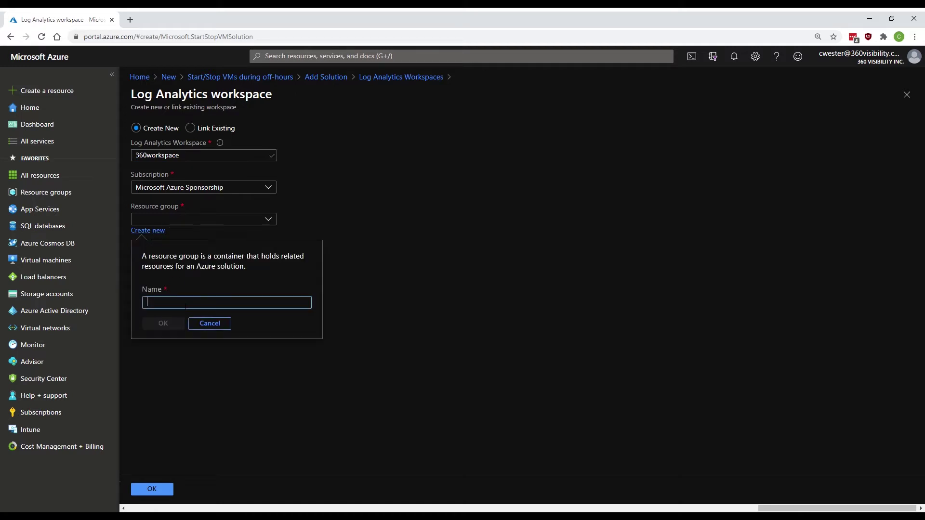
type("sr")
type("artstop")
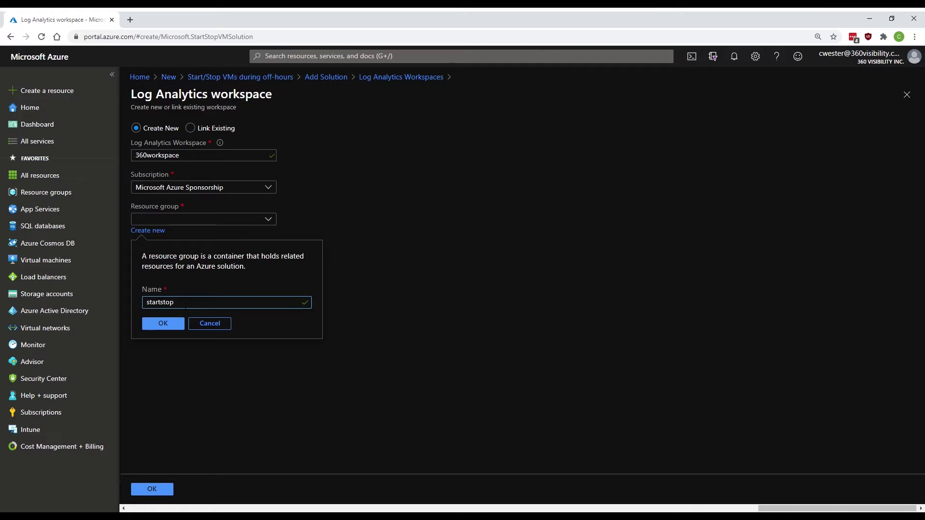
type("-RG")
left_click(163, 323)
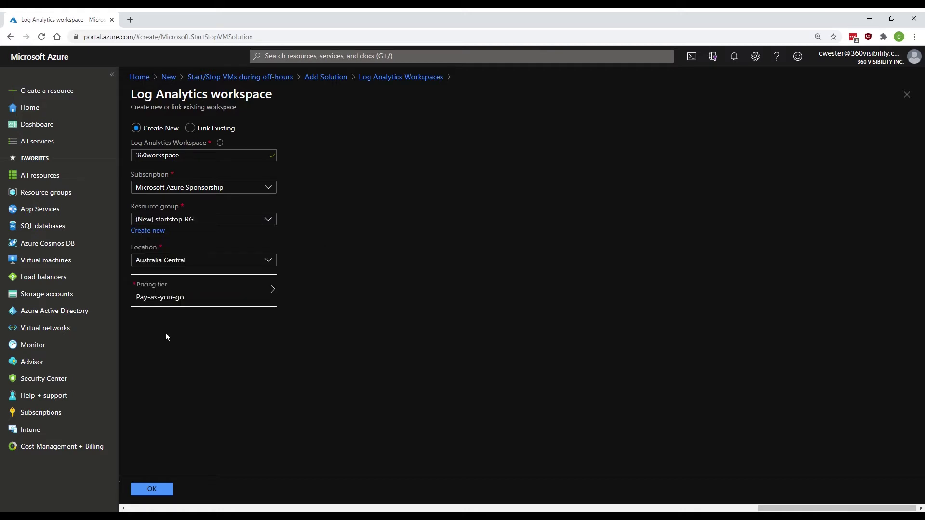
left_click(215, 262)
left_click(171, 341)
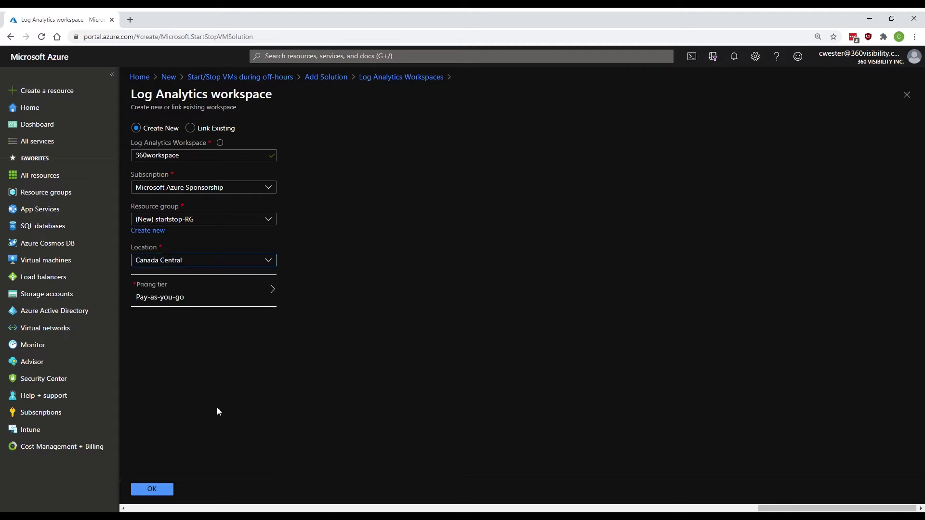
left_click(153, 490)
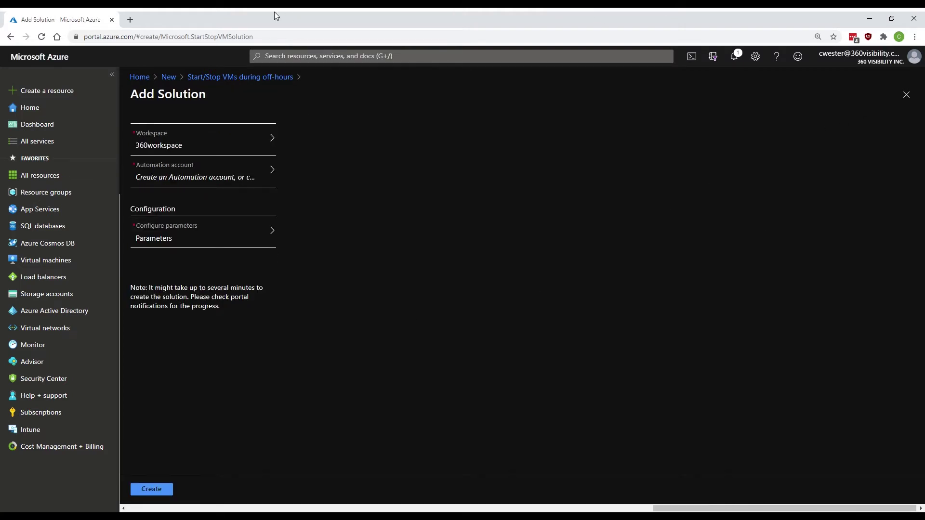
- Create the new automation account automation360 for the solution
left_click(254, 177)
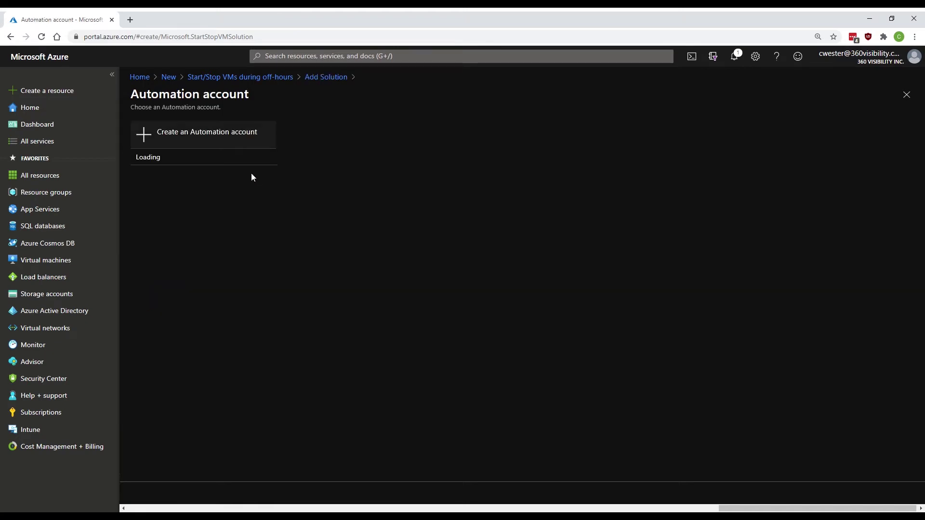
left_click(207, 138)
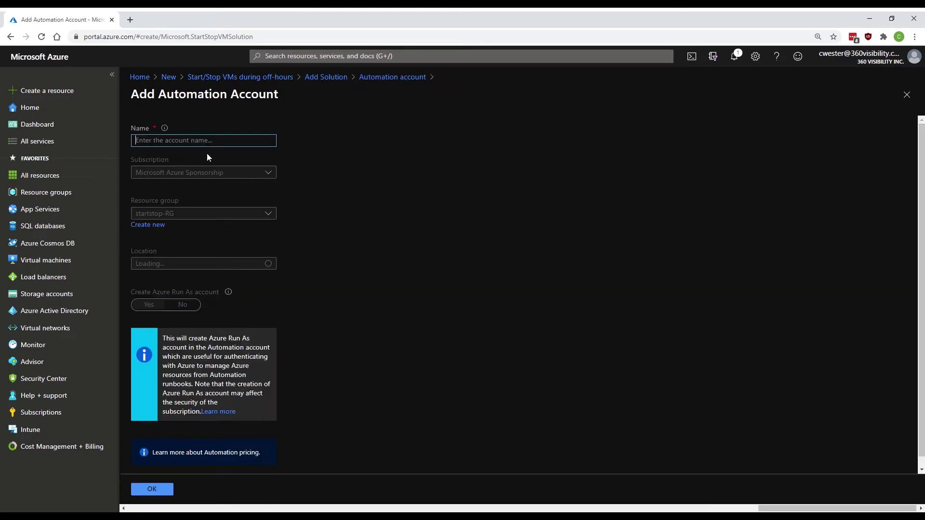
type("automation360")
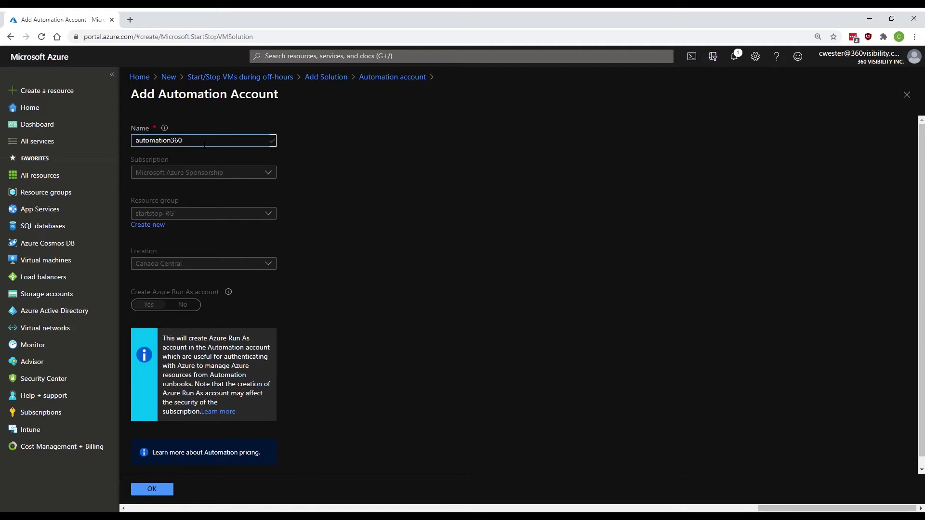
left_click(148, 489)
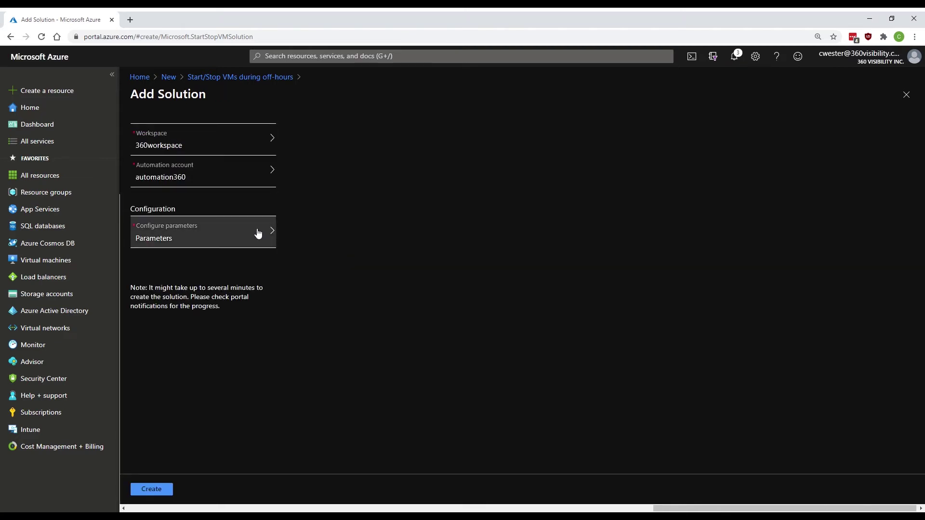
- Set Target ResourceGroup Names to myvms and VM Exclude List to vm1
left_click(258, 233)
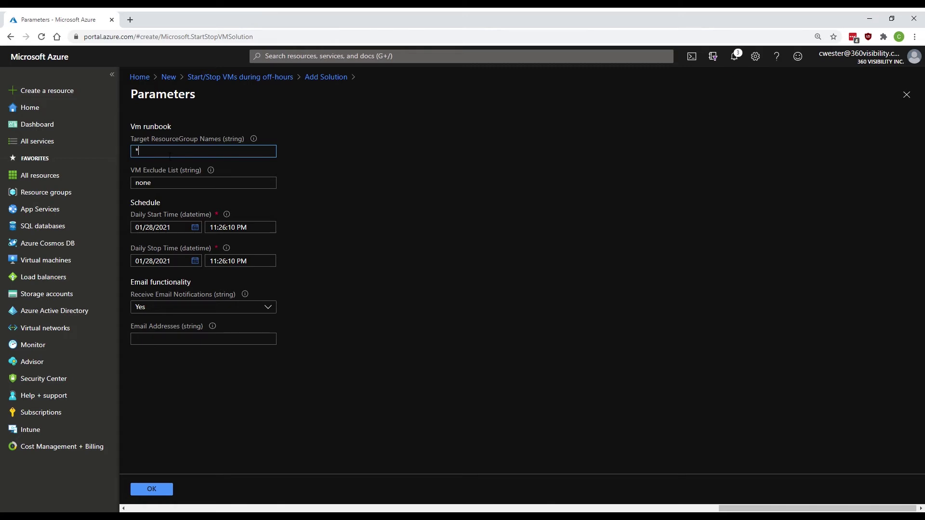
double_click(137, 150)
type("*")
double_click(137, 183)
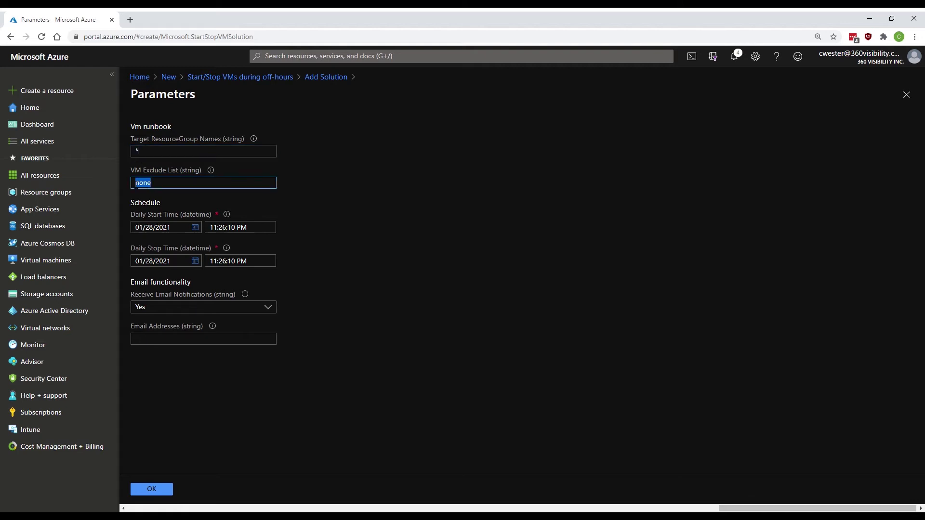
key("shift+Tab")
type("myvms")
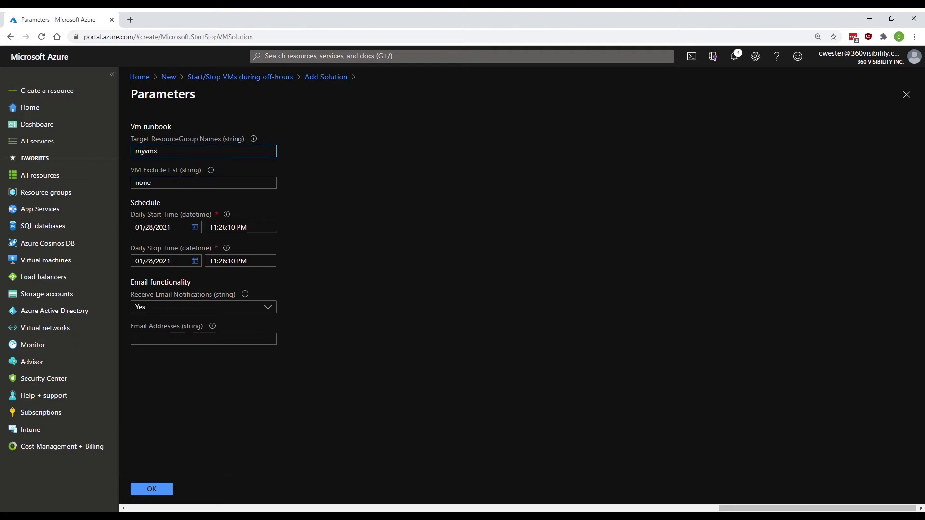
left_click(180, 182)
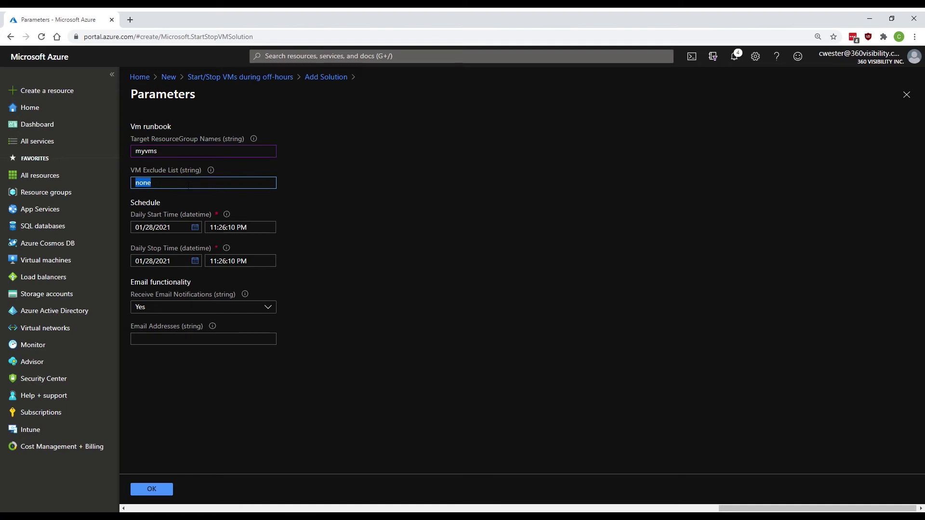
type("vm1")
left_click(334, 251)
- Keep start date 01/28/2021 and set the daily start time to 7:00 AM
left_click(195, 228)
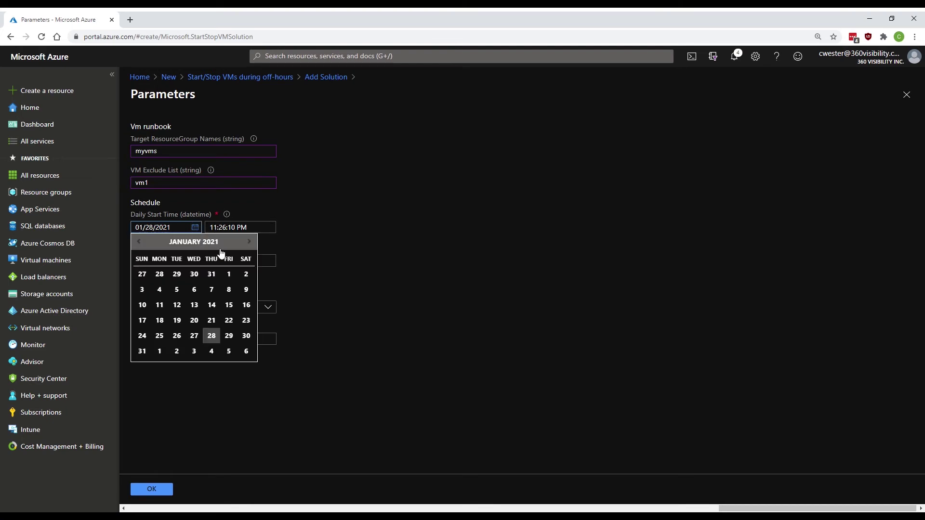
left_click(213, 336)
left_click(247, 228)
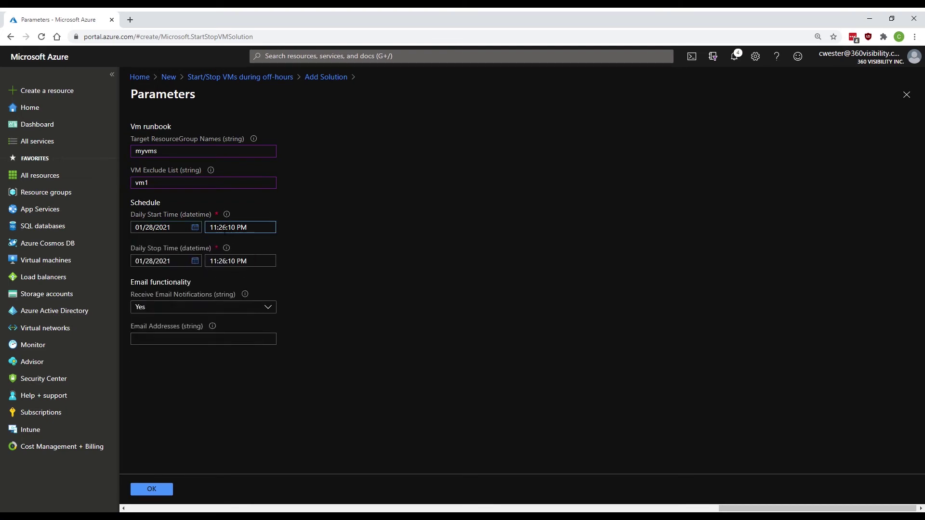
double_click(213, 228)
type("7")
double_click(217, 228)
type("00")
double_click(229, 228)
type("00")
key("Right")
key("Right")
key("BackSpace")
type("A")
- Set the daily stop time to 6:00 PM, add the notification email, and confirm
left_click_drag(129, 122, 180, 262)
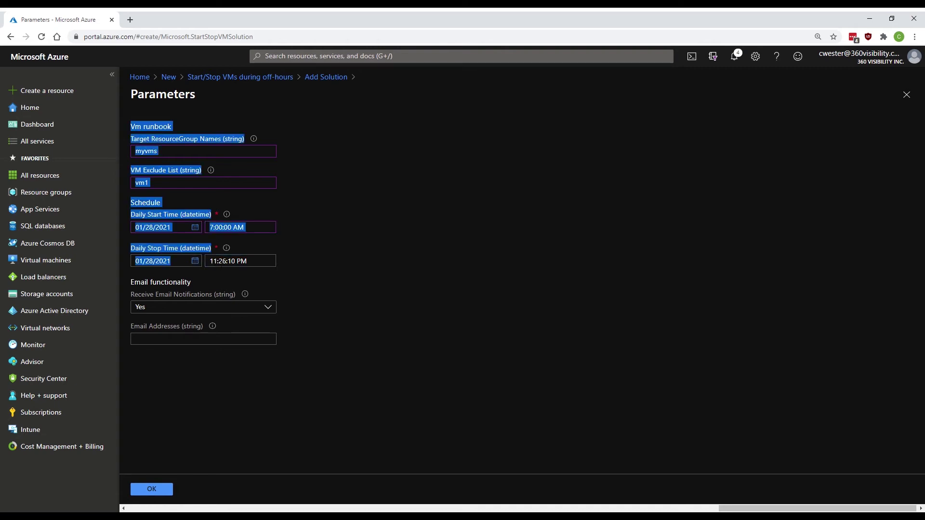
left_click(214, 261)
type("6")
key("Right")
key("shift+Right")
key("shift+Right")
type("00")
key("Right")
key("shift+Right")
key("shift+Right")
type("00")
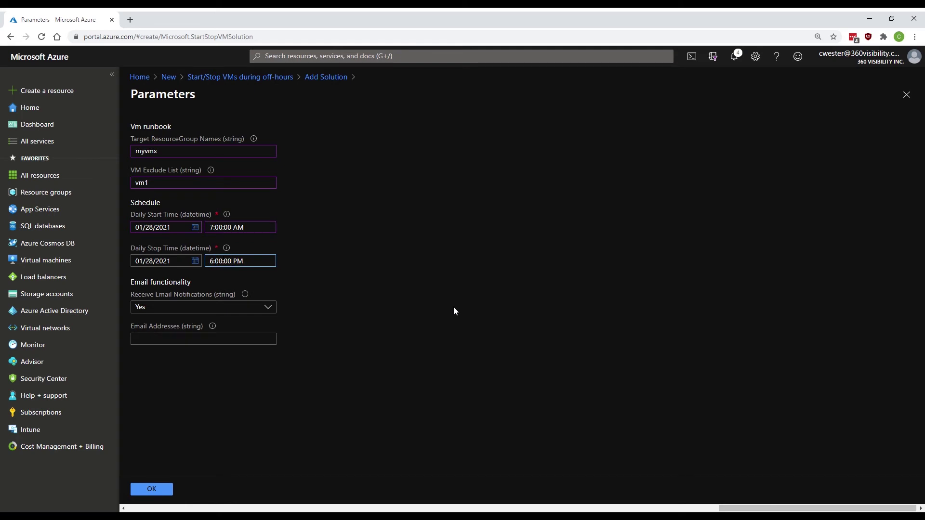
left_click(257, 323)
left_click(193, 341)
left_click(159, 491)
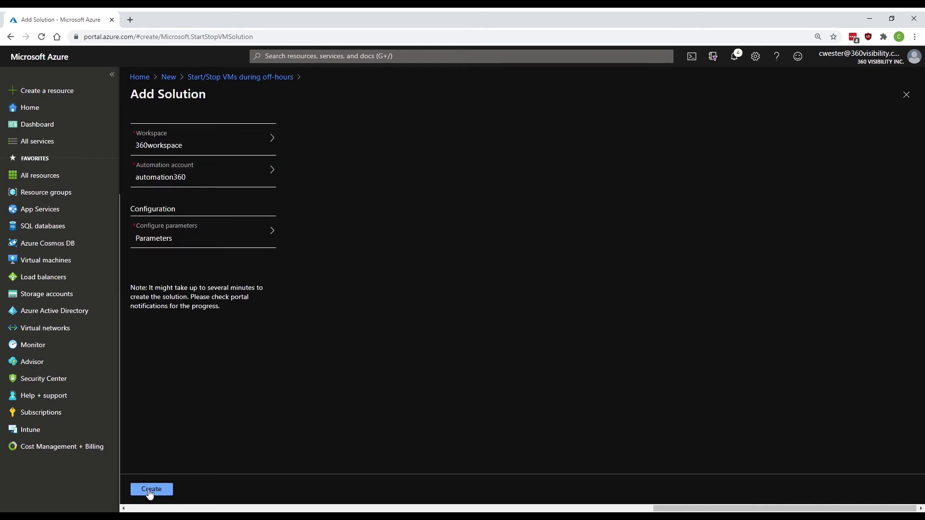
- Submit the Start/Stop VMs solution for creation
left_click(149, 490)
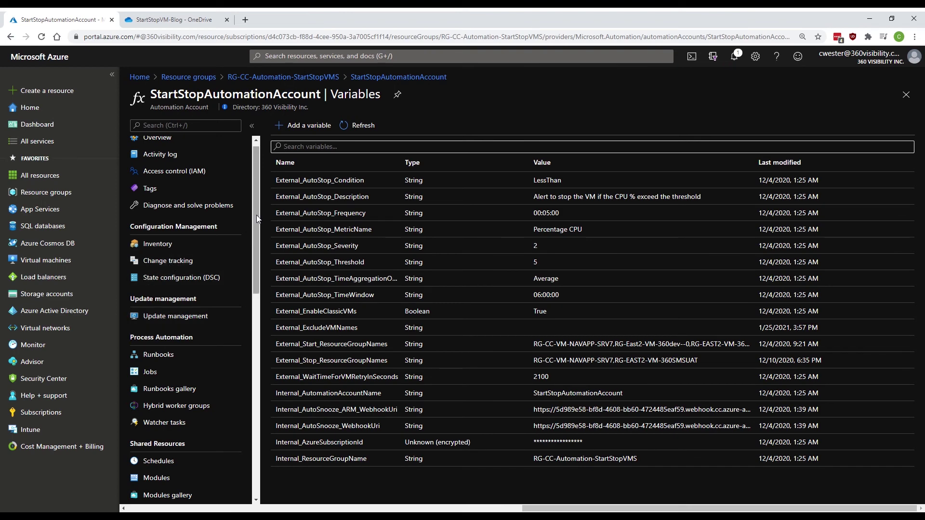
left_click_drag(258, 216, 259, 262)
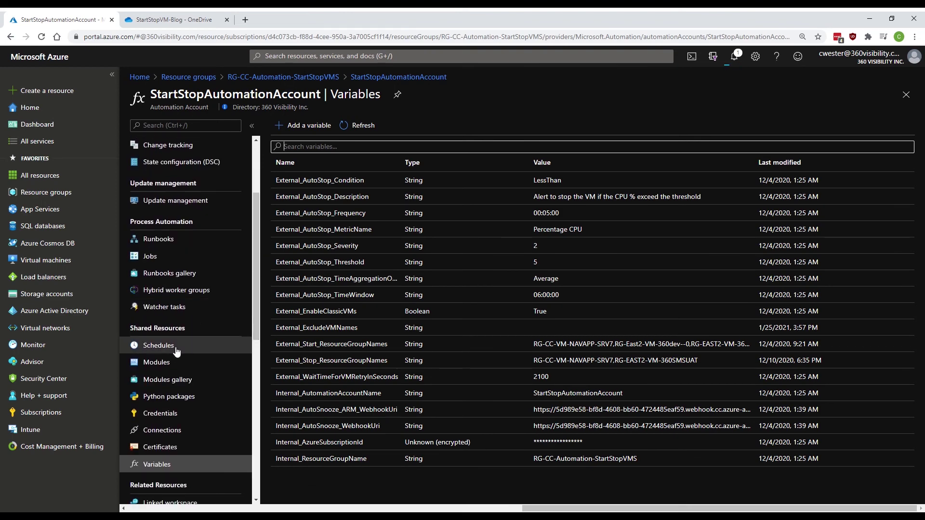
- Review the account's schedules and its ExcludeVMNames and ResourceGroupName variables, then close Variables
left_click(177, 351)
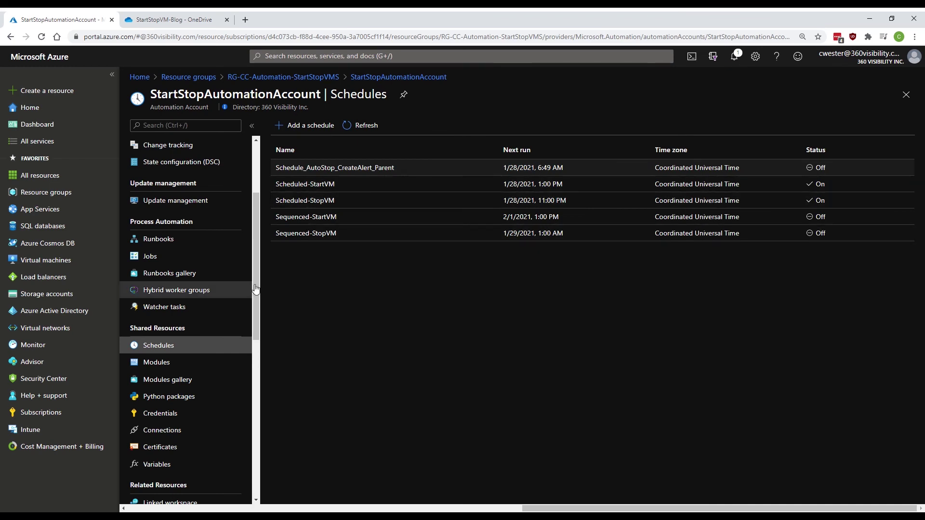
left_click_drag(257, 295, 258, 304)
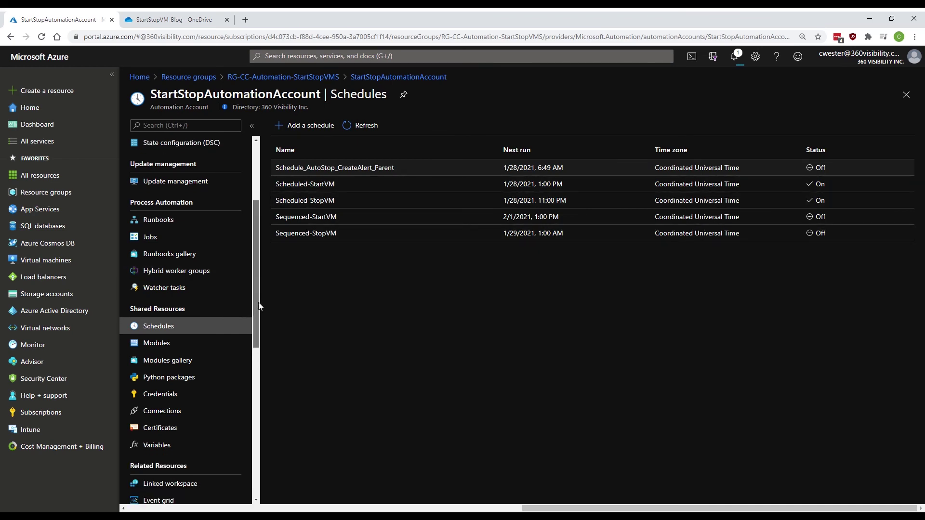
left_click(163, 442)
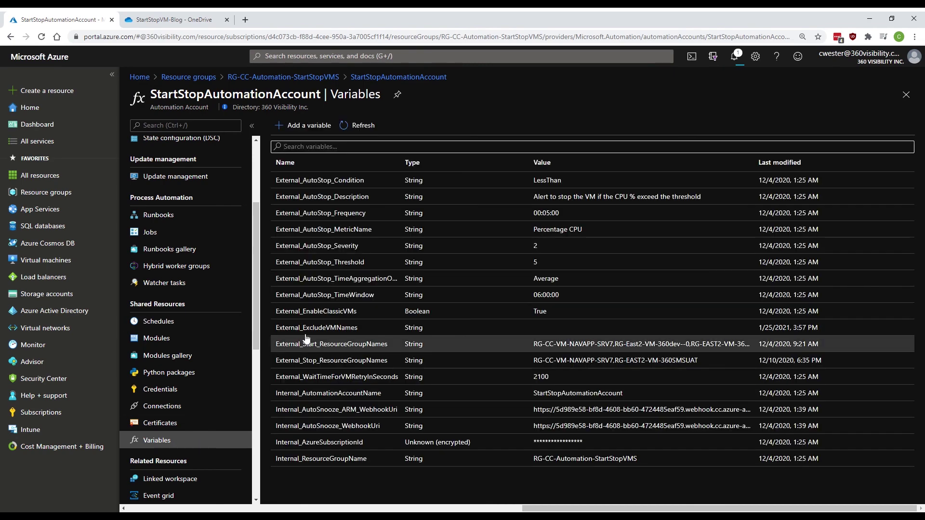
left_click_drag(358, 332, 306, 337)
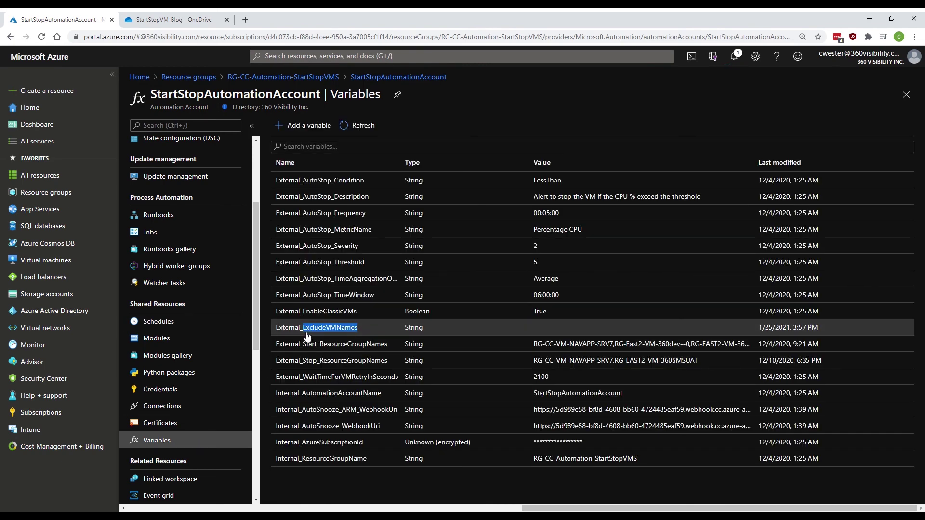
left_click_drag(367, 461, 302, 464)
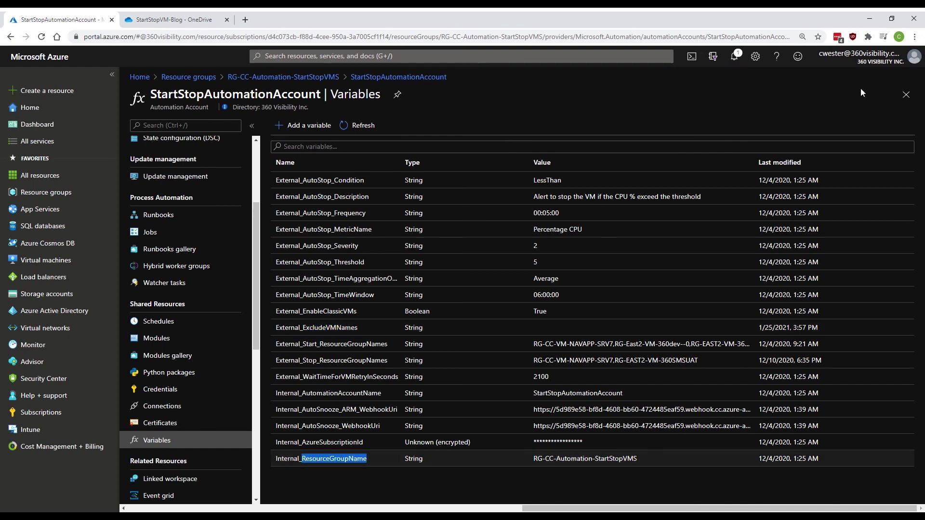
left_click(905, 94)
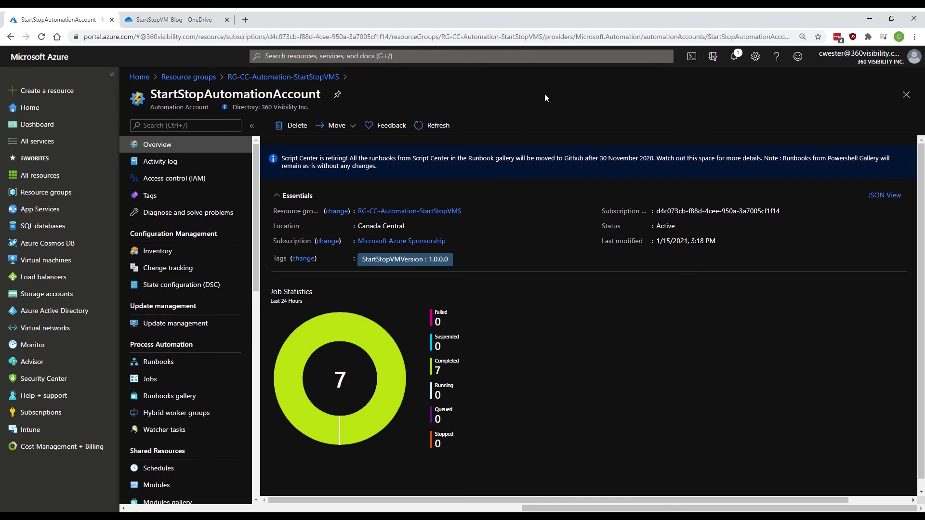